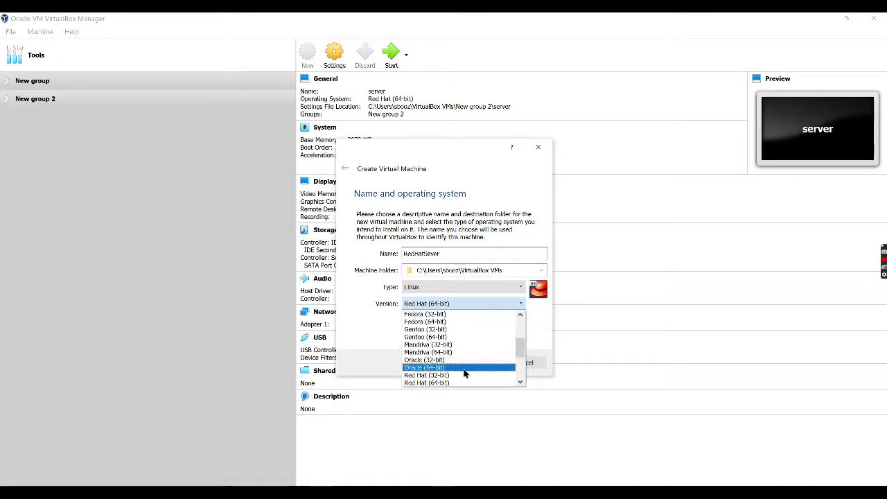
Choose version Red Hat (64-bit) for the Linux VM RedHatSever and continue to memory size.
{"action": "left_click", "coordinate": [467, 370]}
{"action": "left_click", "coordinate": [477, 362]}
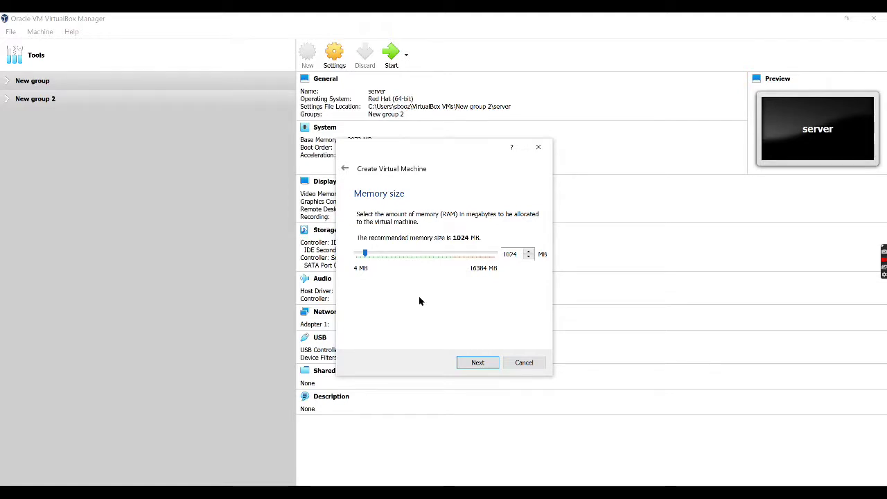
Give the VM 3072 MB of memory and continue to the hard disk page.
{"action": "left_click", "coordinate": [381, 255]}
{"action": "left_click", "coordinate": [390, 256]}
{"action": "left_click", "coordinate": [479, 362]}
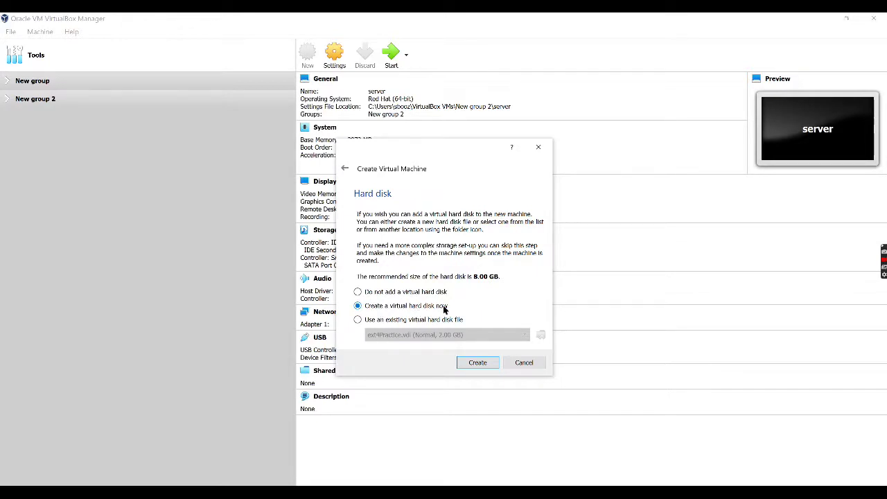
Create a dynamically allocated 20 GB VDI hard disk for RedHatSever.
{"action": "left_click", "coordinate": [477, 363]}
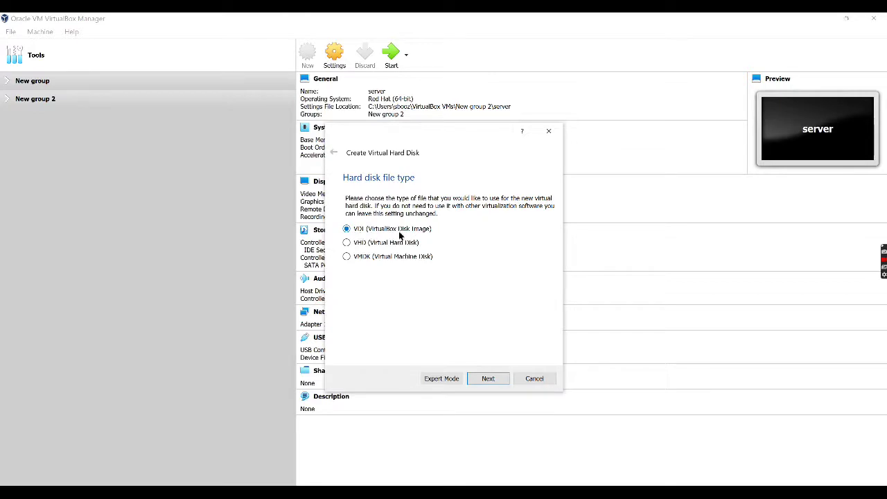
{"action": "left_click", "coordinate": [488, 378]}
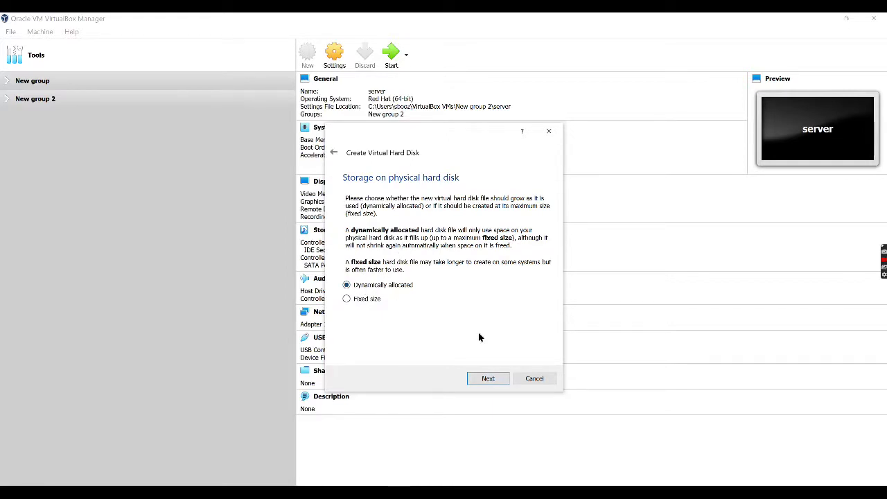
{"action": "left_click", "coordinate": [498, 375]}
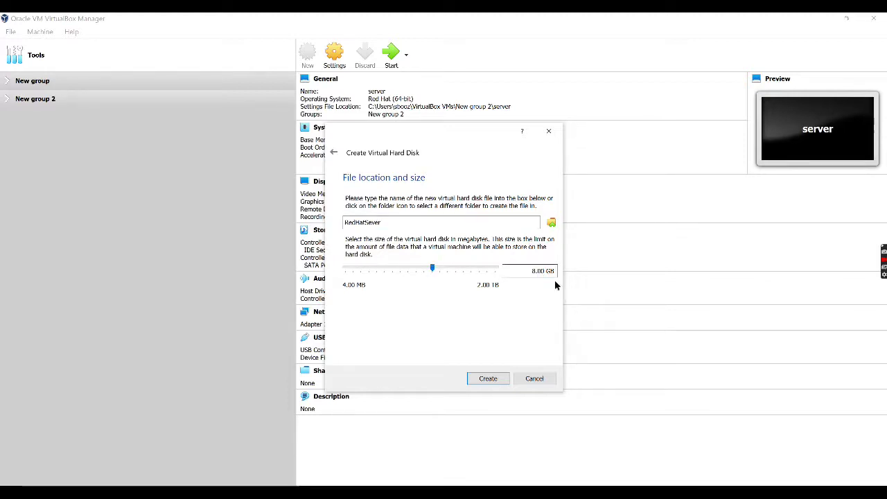
{"action": "left_click_drag", "start_coordinate": [541, 271], "coordinate": [536, 271]}
{"action": "key", "text": "BackSpace"}
{"action": "key", "text": "BackSpace"}
{"action": "key", "text": "BackSpace"}
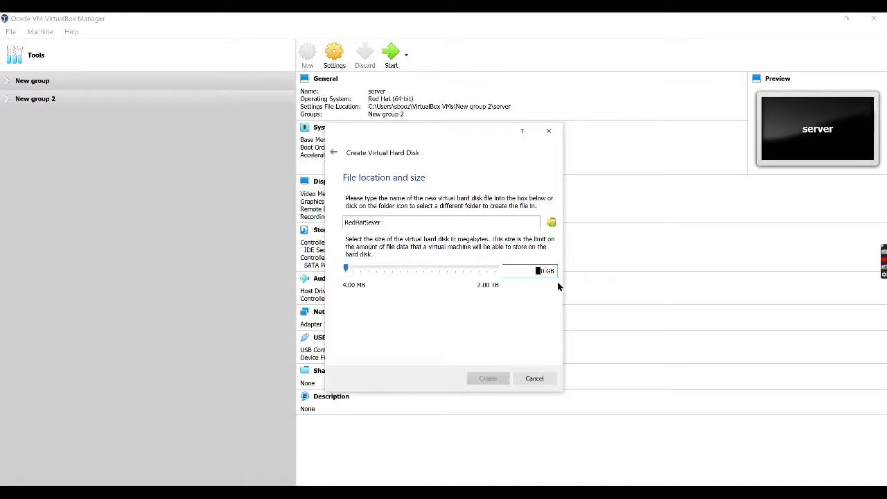
{"action": "type", "text": "20"}
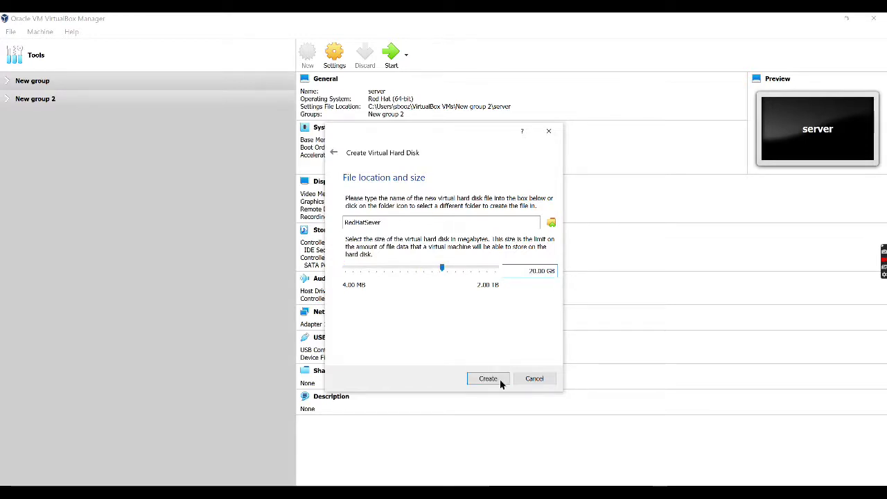
{"action": "left_click", "coordinate": [485, 379]}
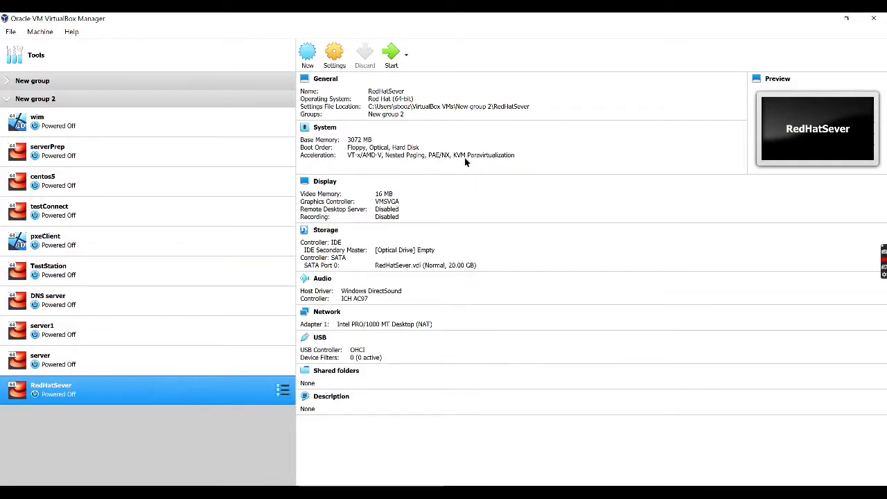
Set RedHatSever's System pointing device to USB Multi-Touch Tablet and save the settings.
{"action": "left_click", "coordinate": [334, 55]}
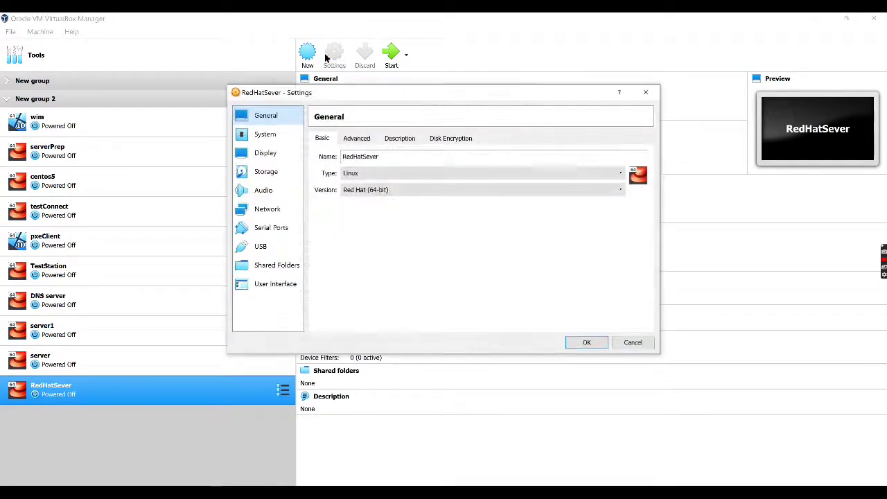
{"action": "left_click", "coordinate": [256, 134]}
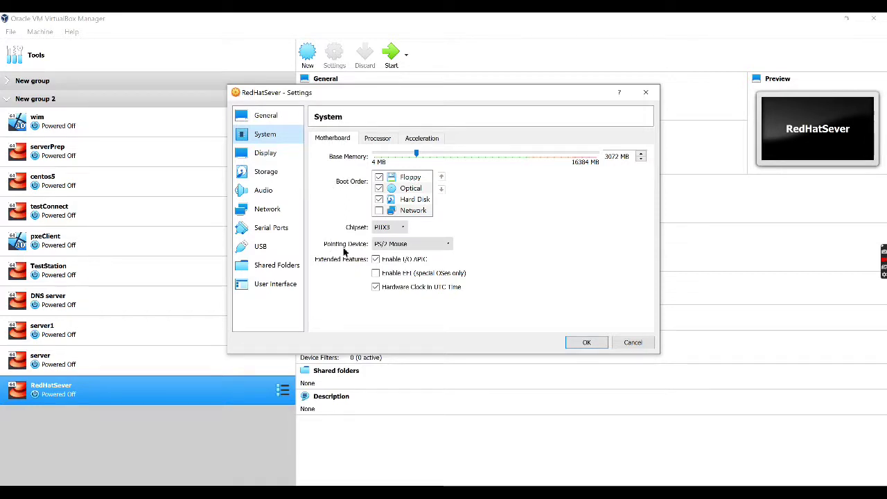
{"action": "left_click", "coordinate": [415, 245]}
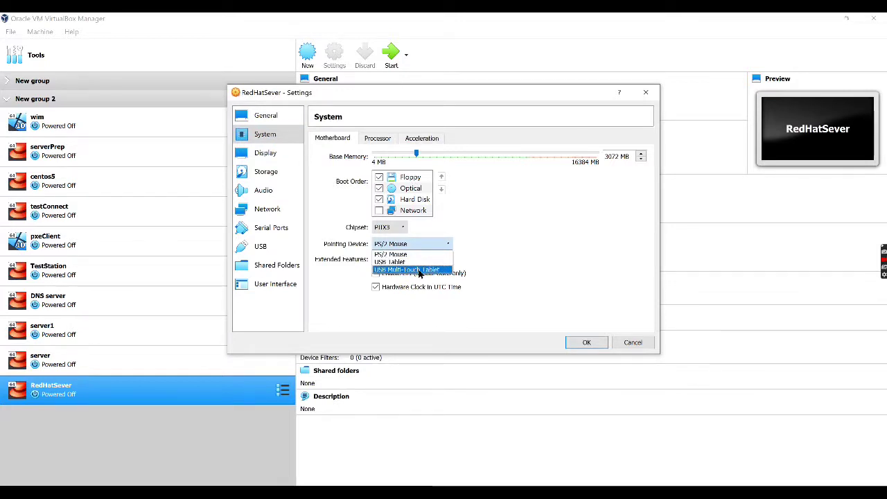
{"action": "left_click", "coordinate": [419, 271]}
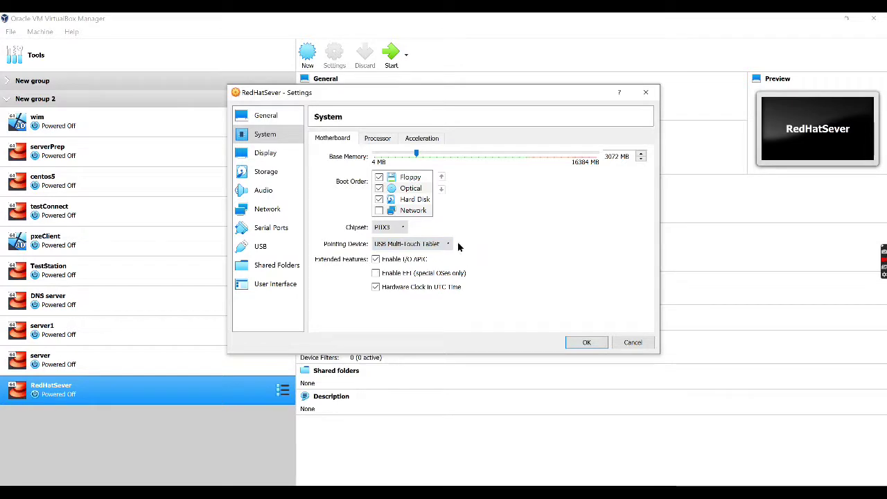
{"action": "left_click", "coordinate": [449, 245]}
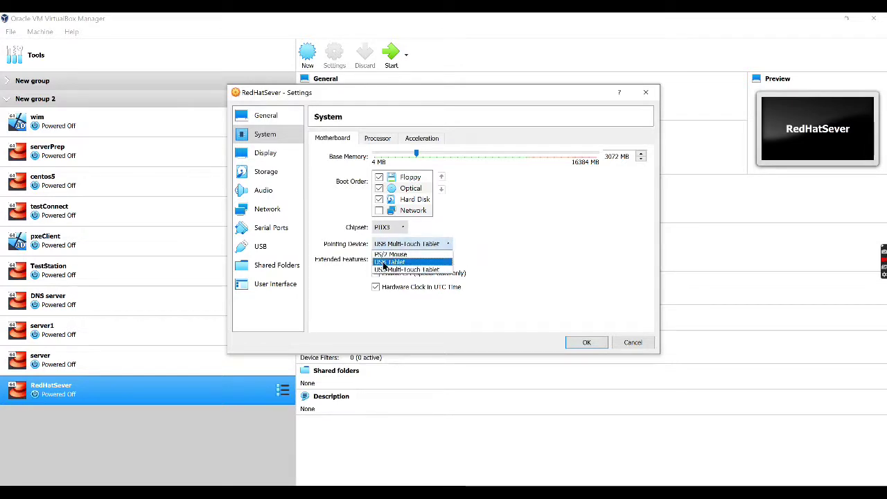
{"action": "left_click", "coordinate": [521, 255]}
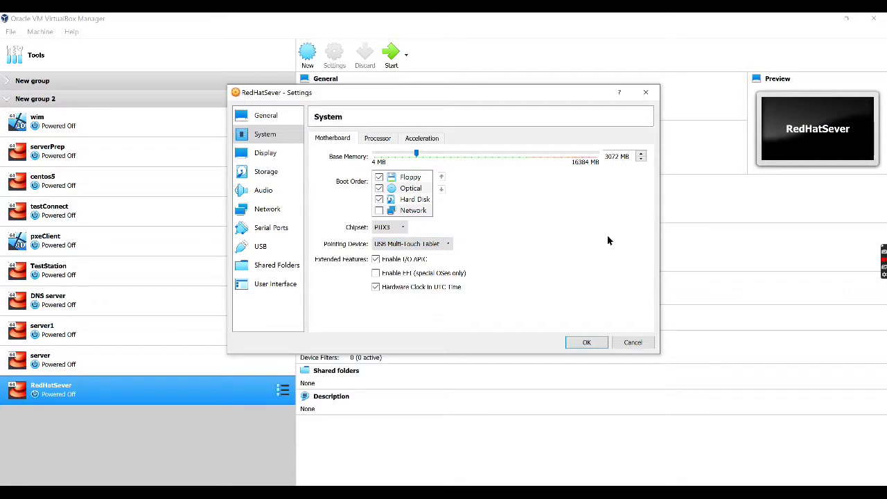
{"action": "left_click", "coordinate": [589, 343]}
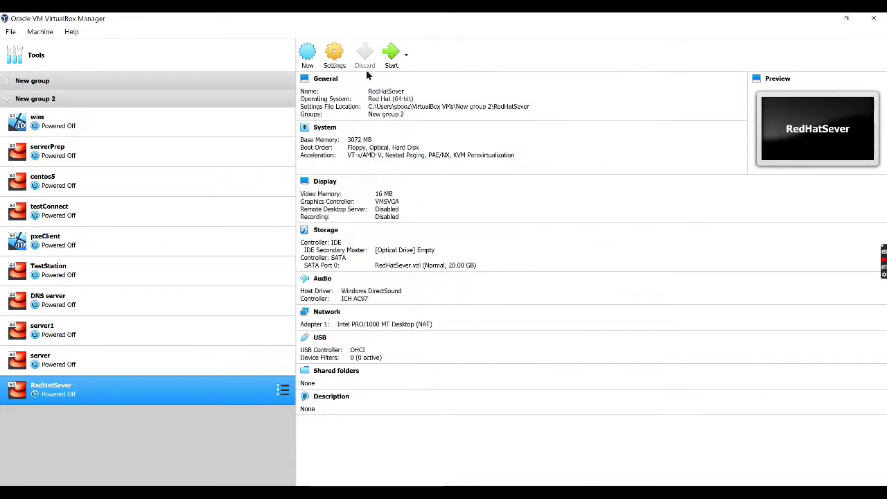
Start RedHatSever from the CentOS-8.2.2004-x86_64-boot.iso start-up disk.
{"action": "left_click", "coordinate": [389, 60]}
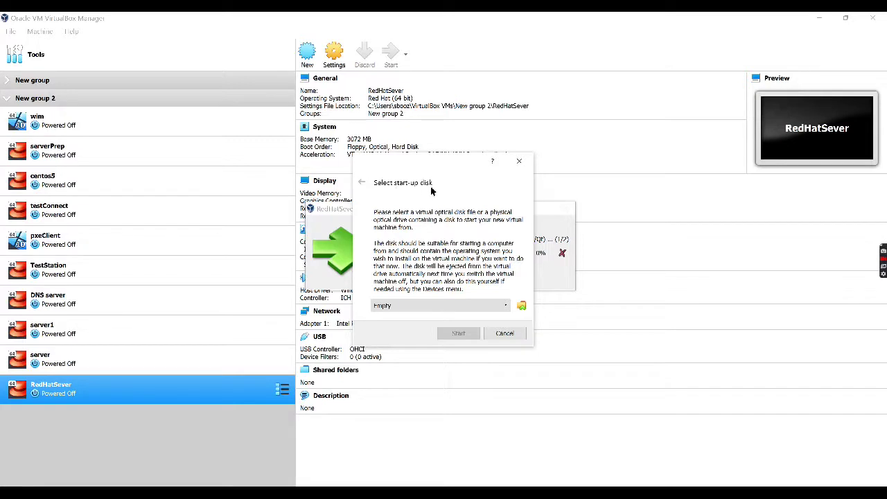
{"action": "left_click", "coordinate": [507, 309]}
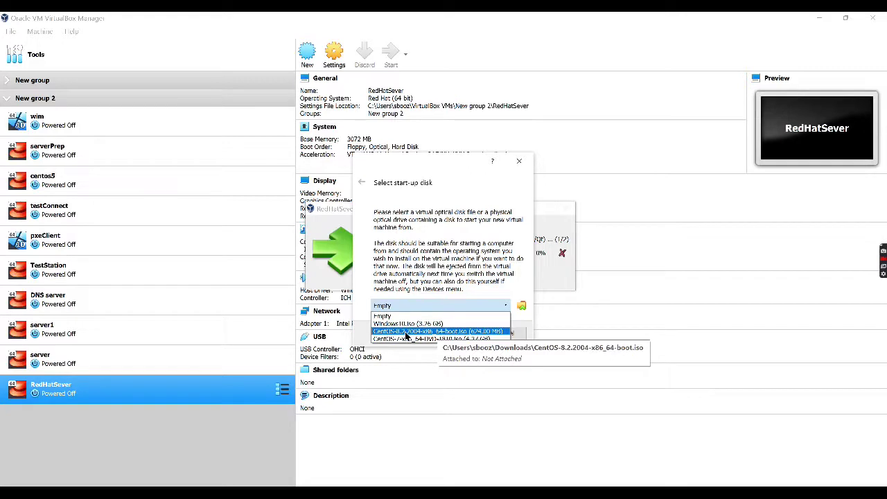
{"action": "left_click", "coordinate": [406, 331]}
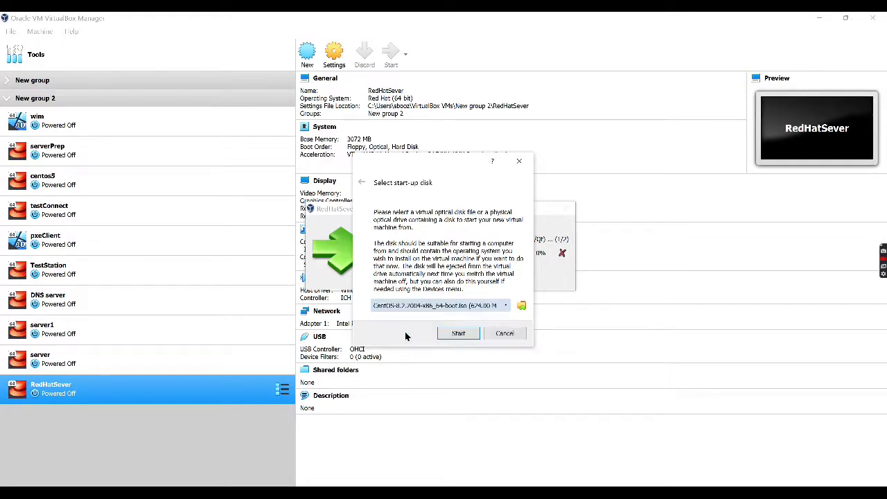
{"action": "left_click", "coordinate": [458, 333]}
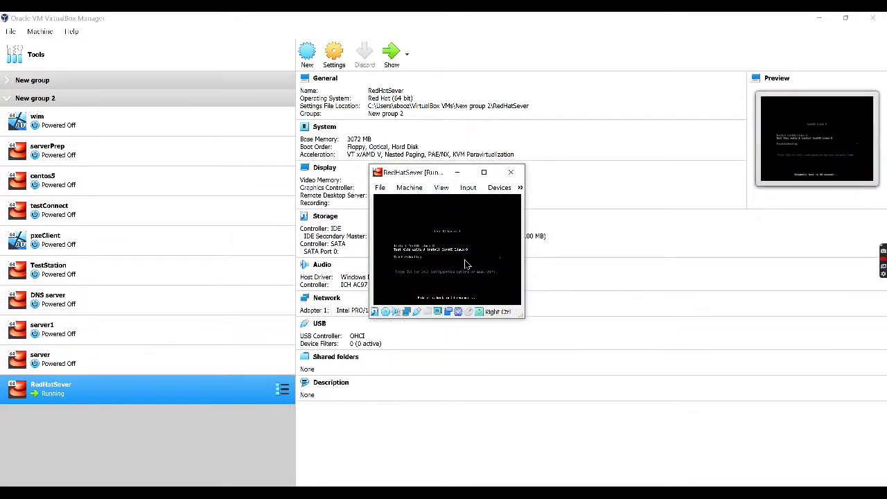
Switch the VM window to Scaled Mode and launch Install CentOS Linux 8 from the boot menu.
{"action": "left_click", "coordinate": [441, 188]}
{"action": "left_click", "coordinate": [467, 231]}
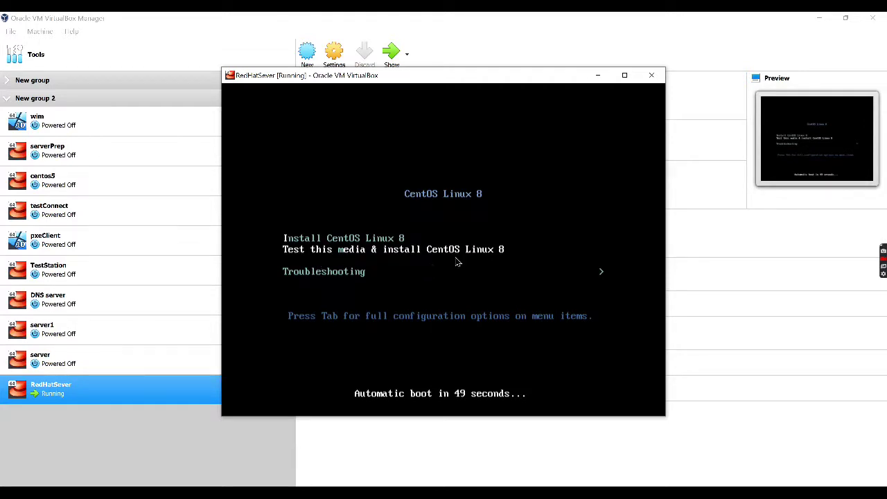
{"action": "key", "text": "Up"}
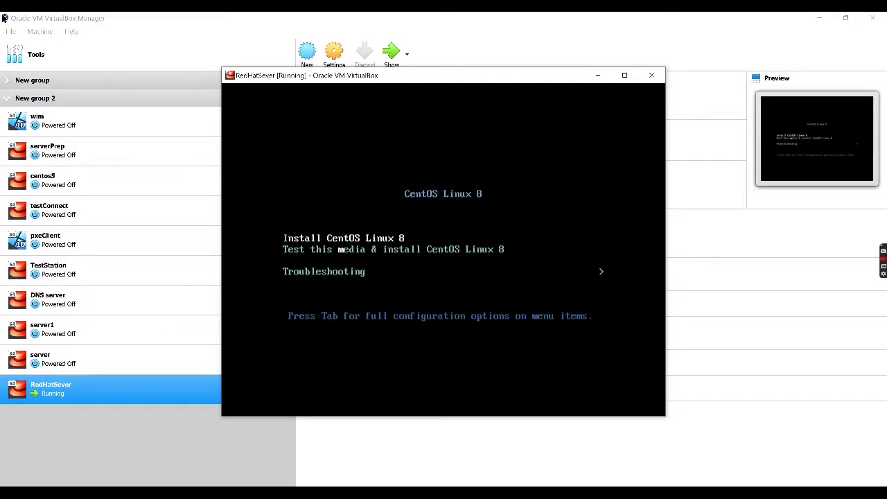
{"action": "key", "text": "Return"}
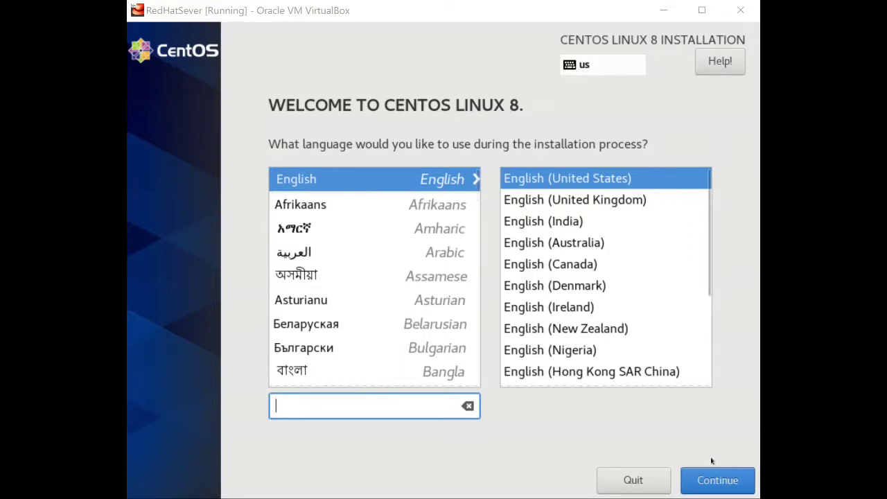
Continue in English (United States) and confirm the Americas/New York time zone.
{"action": "left_click", "coordinate": [705, 475]}
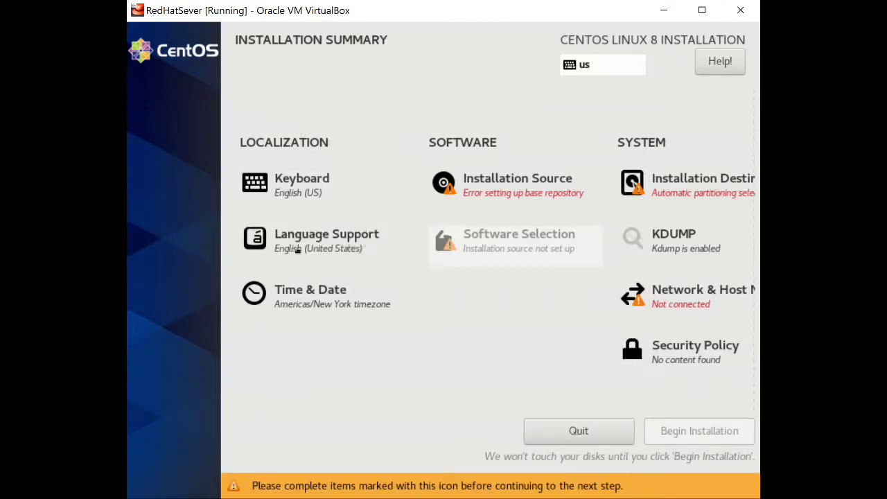
{"action": "left_click", "coordinate": [309, 305]}
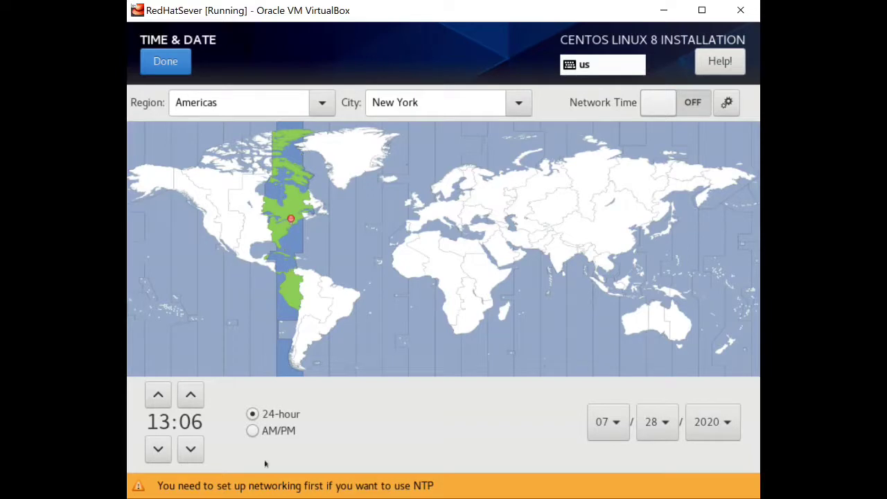
{"action": "left_click", "coordinate": [161, 61]}
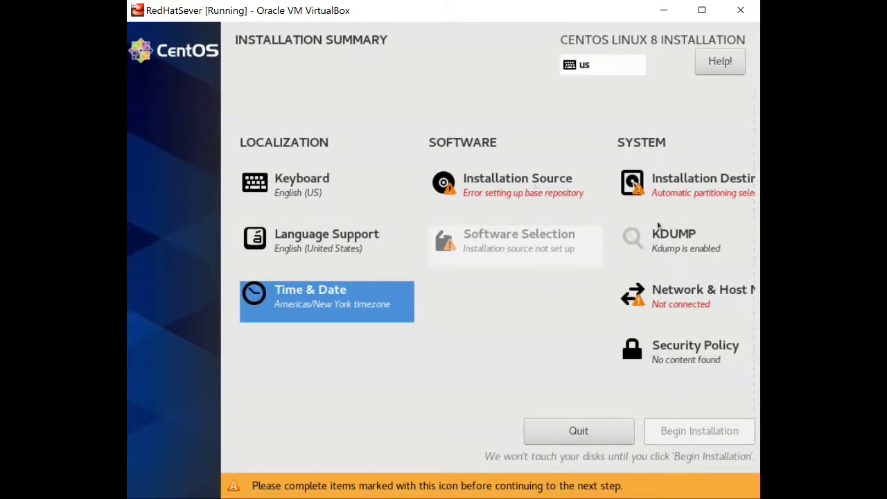
Switch the Ethernet (enp0s3) connection on in Network & Host Name.
{"action": "left_click", "coordinate": [683, 297]}
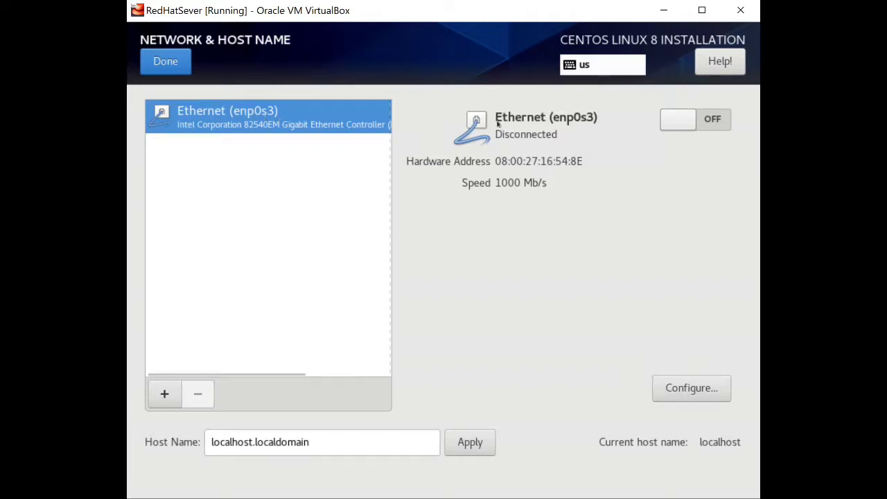
{"action": "left_click", "coordinate": [675, 120]}
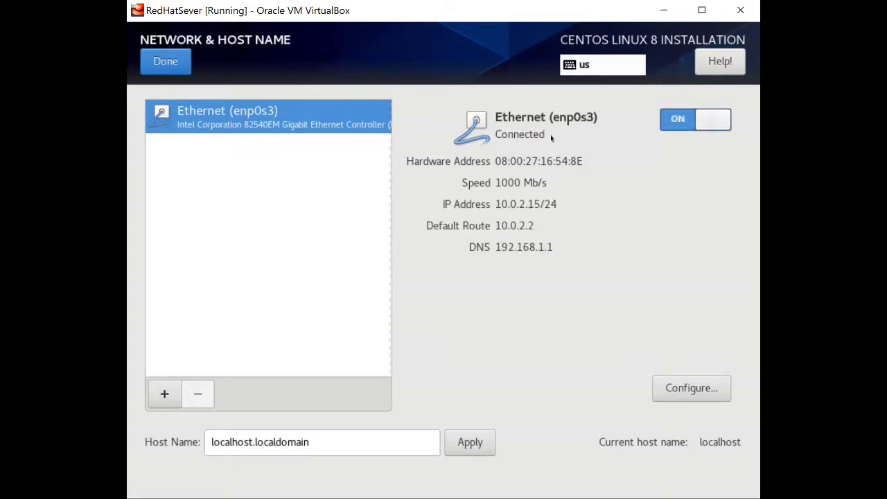
{"action": "left_click", "coordinate": [160, 61]}
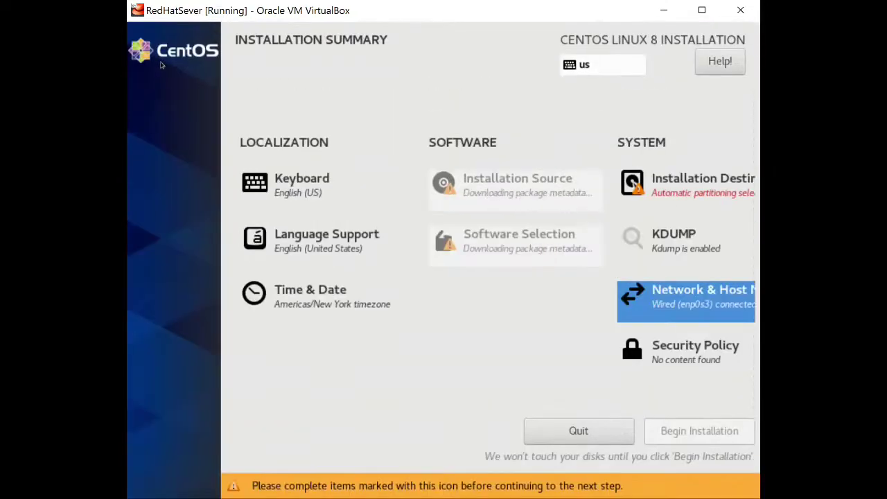
Keep Server with GUI as the base environment in Software Selection.
{"action": "left_click", "coordinate": [474, 241]}
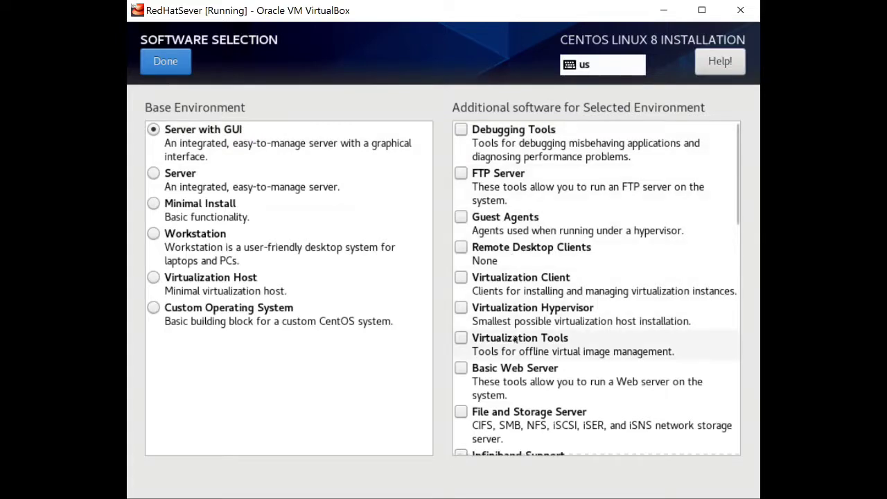
{"action": "scroll", "coordinate": [507, 297], "scroll_direction": "down", "scroll_amount": 5}
{"action": "scroll", "coordinate": [506, 297], "scroll_direction": "down", "scroll_amount": 4}
{"action": "scroll", "coordinate": [506, 297], "scroll_direction": "up", "scroll_amount": 9}
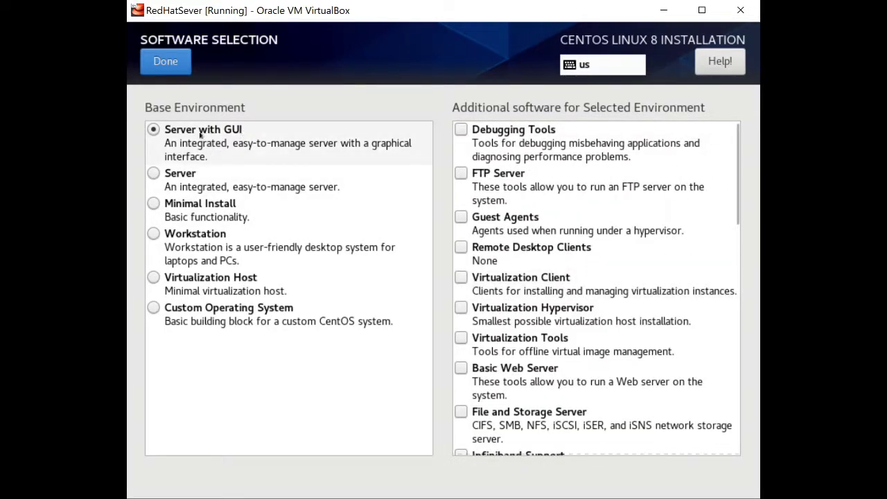
{"action": "left_click", "coordinate": [161, 60]}
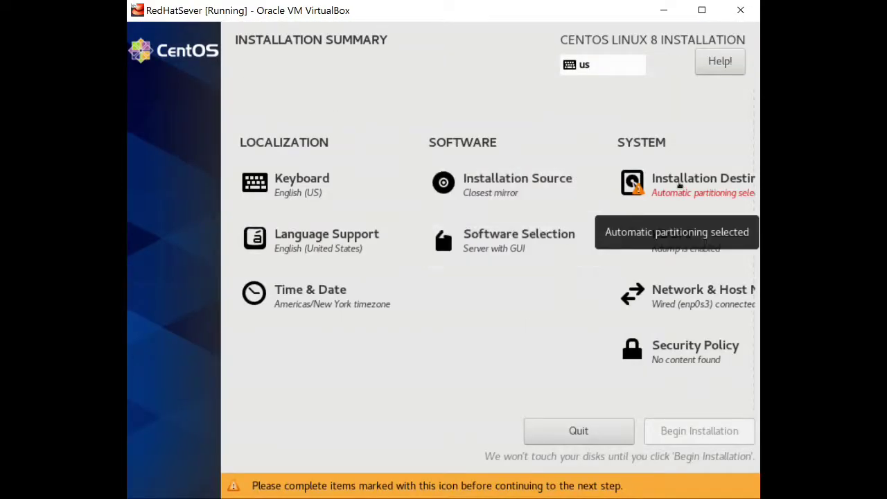
Accept the 20 GiB VBOX disk with automatic partitioning and begin the installation.
{"action": "left_click", "coordinate": [680, 184]}
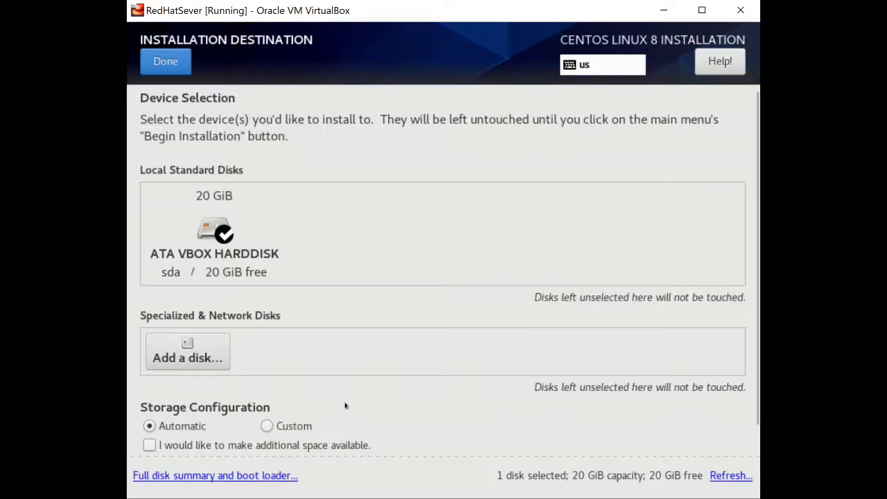
{"action": "scroll", "coordinate": [344, 406], "scroll_direction": "down", "scroll_amount": 1}
{"action": "scroll", "coordinate": [346, 406], "scroll_direction": "up", "scroll_amount": 1}
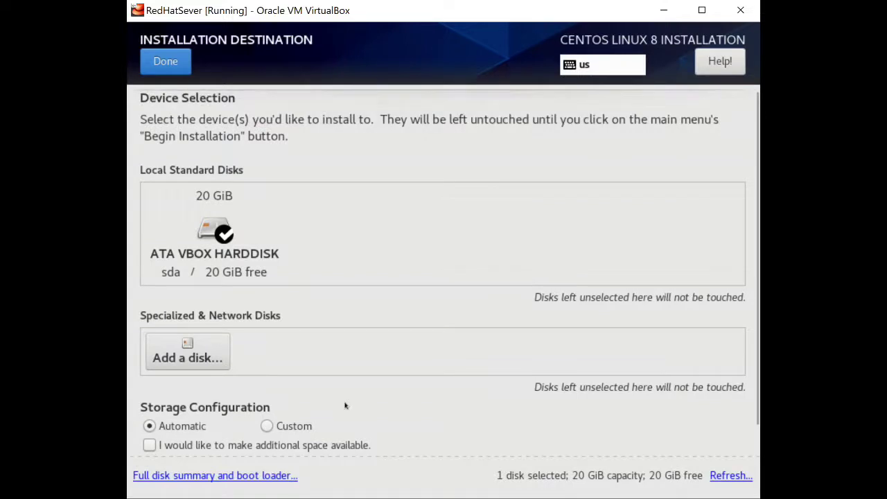
{"action": "left_click", "coordinate": [166, 61]}
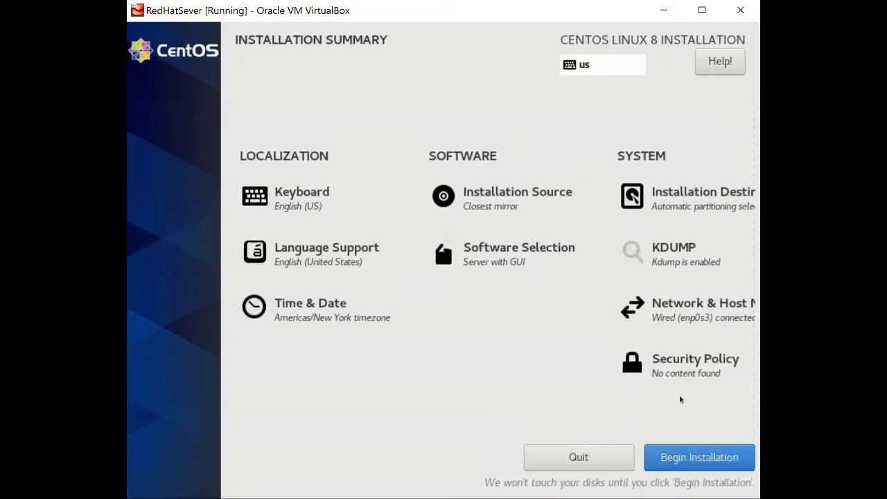
{"action": "left_click", "coordinate": [685, 460]}
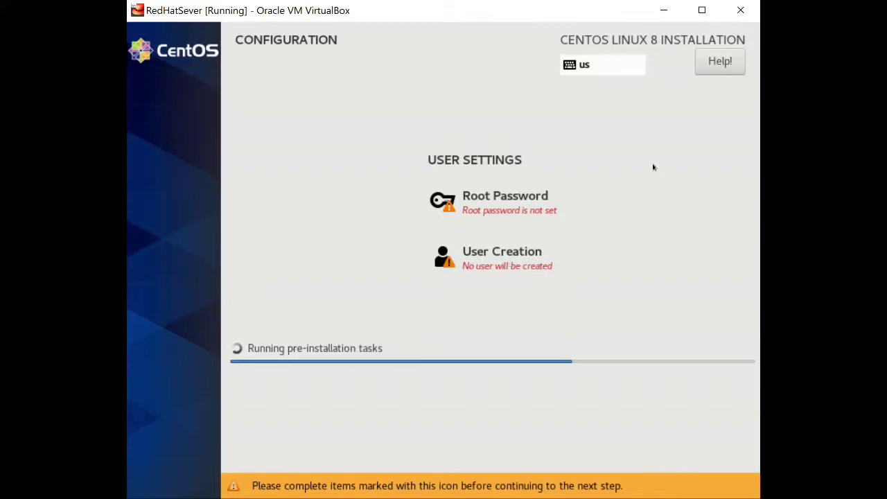
Enter and confirm the root password, accepting the weak-password warning.
{"action": "left_click", "coordinate": [514, 208]}
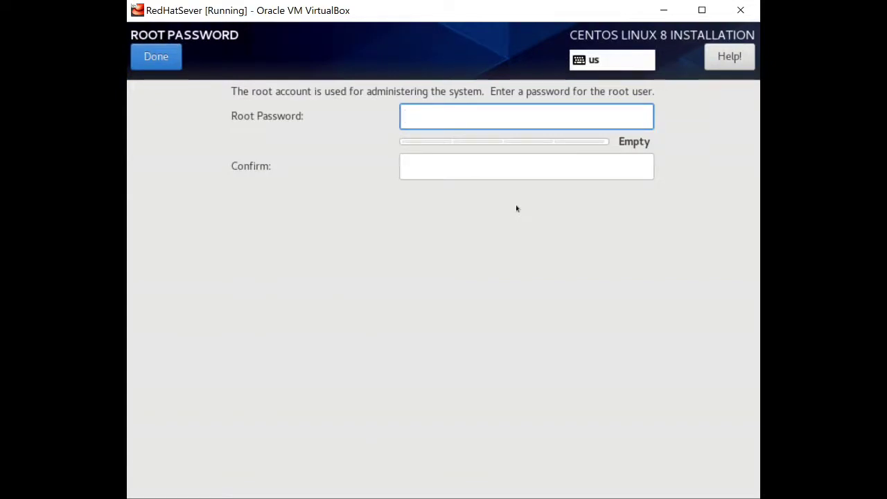
{"action": "type", "text": "root"}
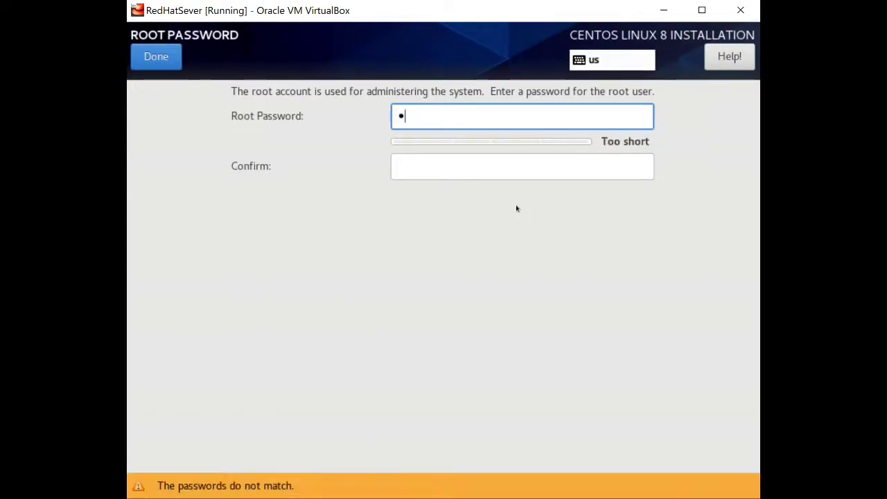
{"action": "type", "text": "root"}
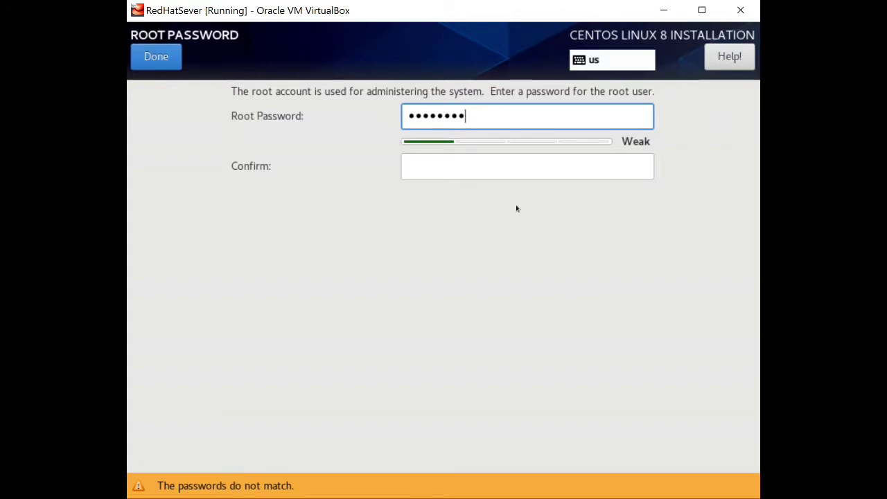
{"action": "key", "text": "Tab"}
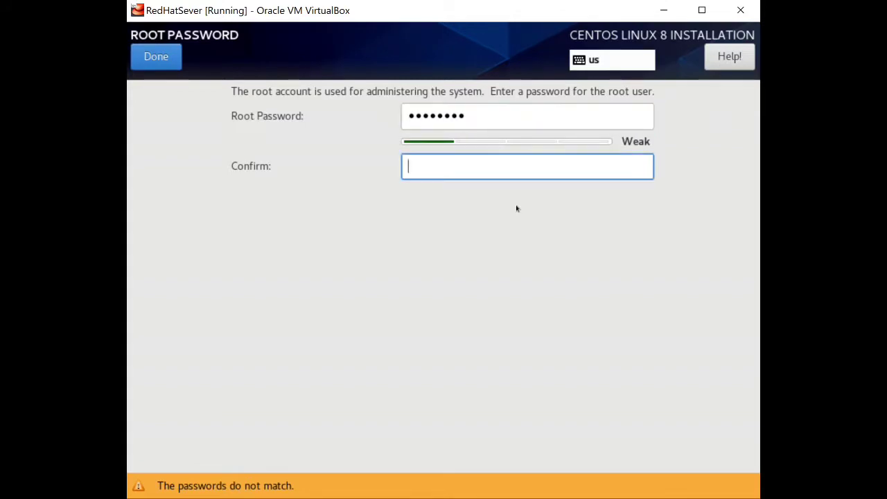
{"action": "type", "text": "rootroot"}
{"action": "left_click", "coordinate": [149, 58]}
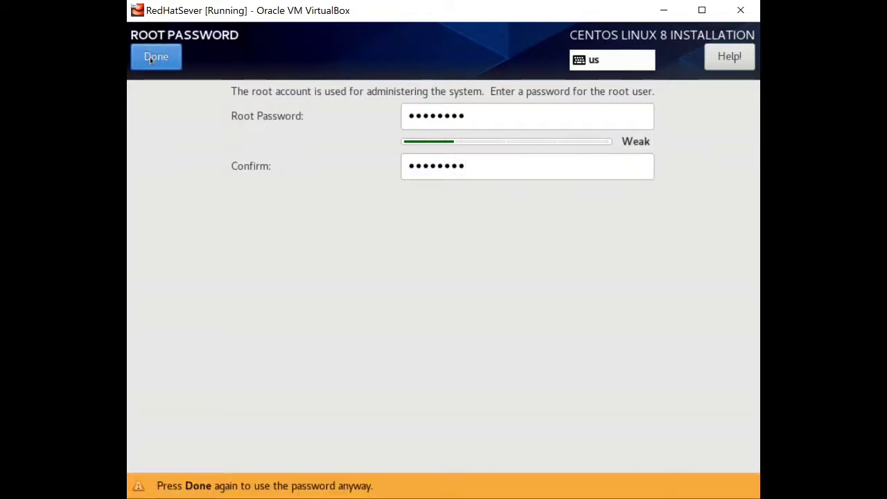
{"action": "left_click", "coordinate": [149, 57]}
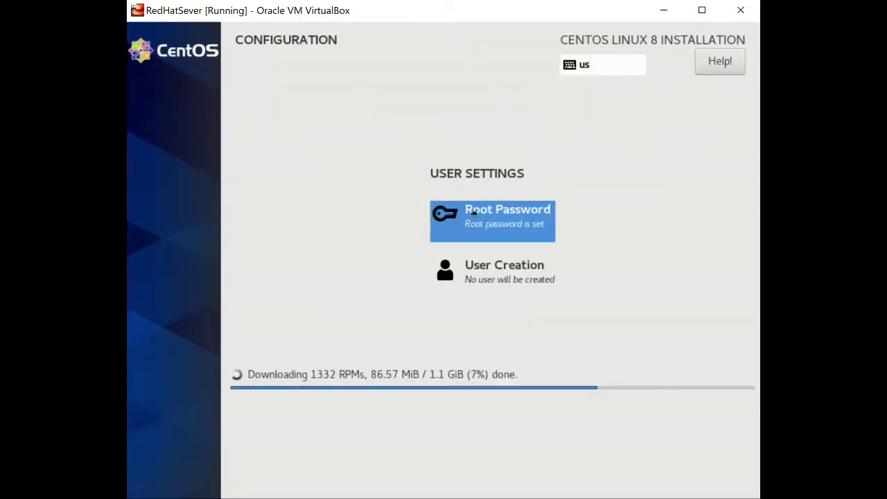
Create the new user with its username and a confirmed password, accepting the weak-password warning.
{"action": "left_click", "coordinate": [491, 265]}
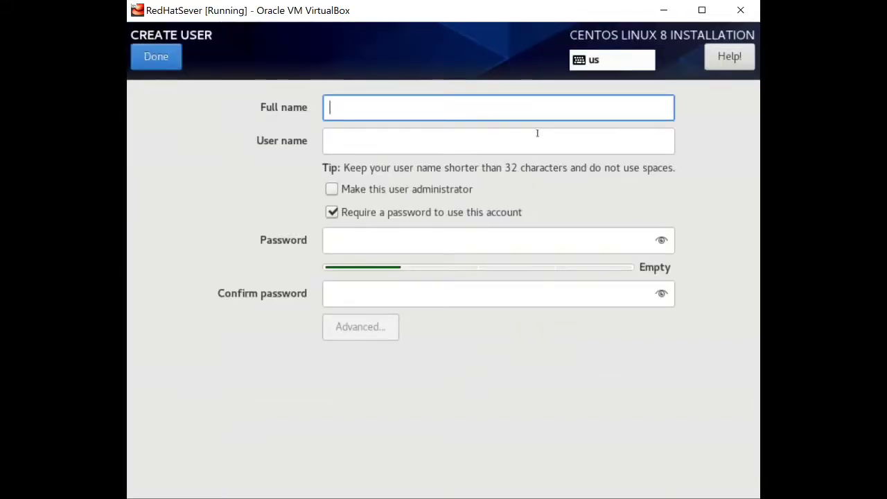
{"action": "type", "text": "michaele"}
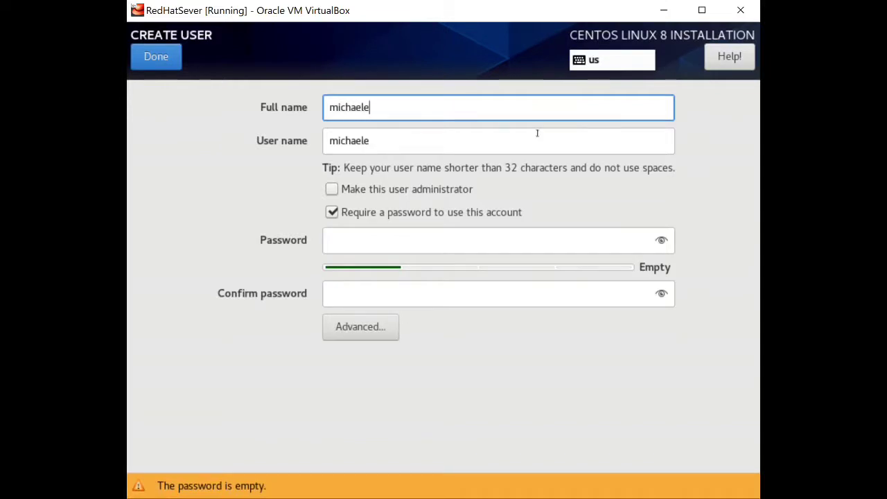
{"action": "key", "text": "BackSpace"}
{"action": "left_click", "coordinate": [375, 238]}
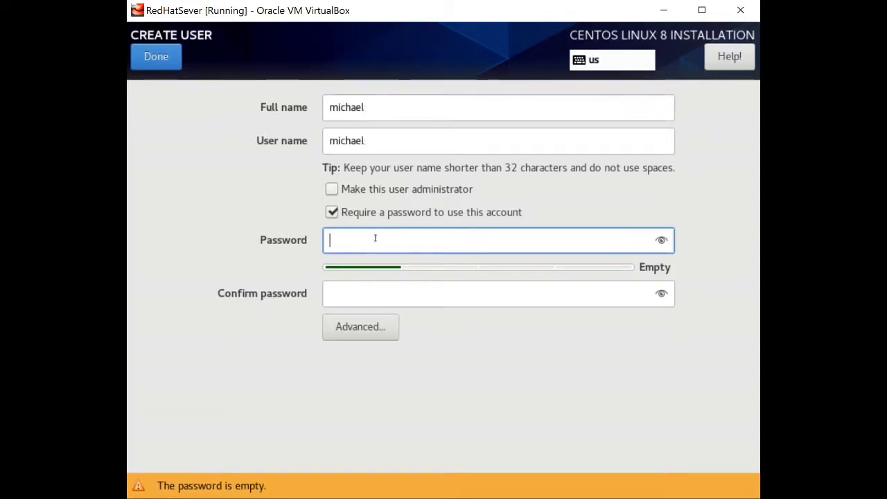
{"action": "type", "text": "****"}
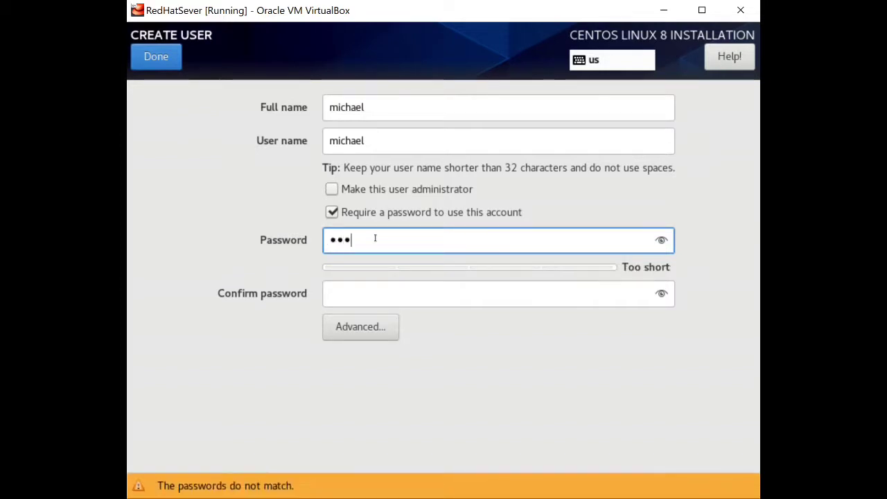
{"action": "type", "text": "****"}
{"action": "key", "text": "Tab"}
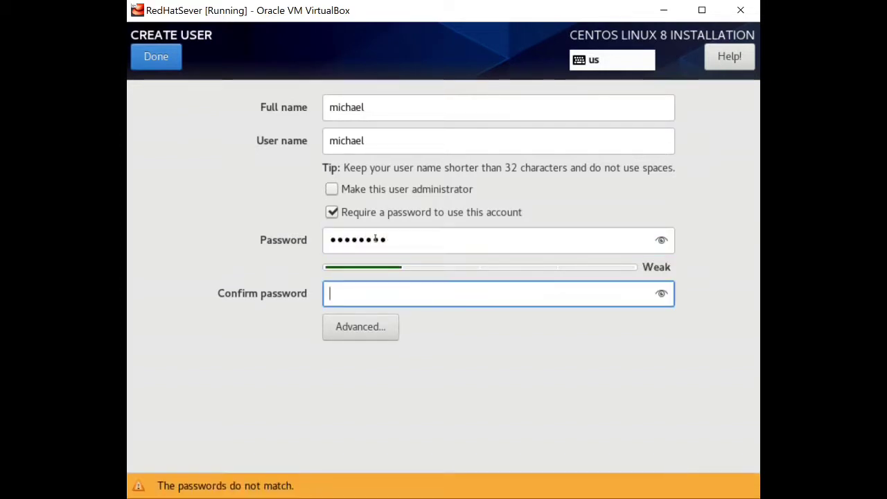
{"action": "type", "text": "********"}
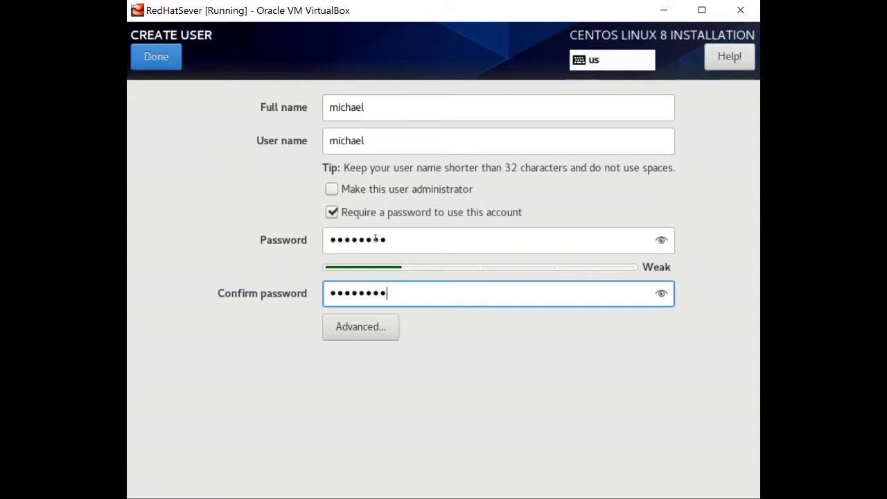
{"action": "left_click", "coordinate": [150, 61]}
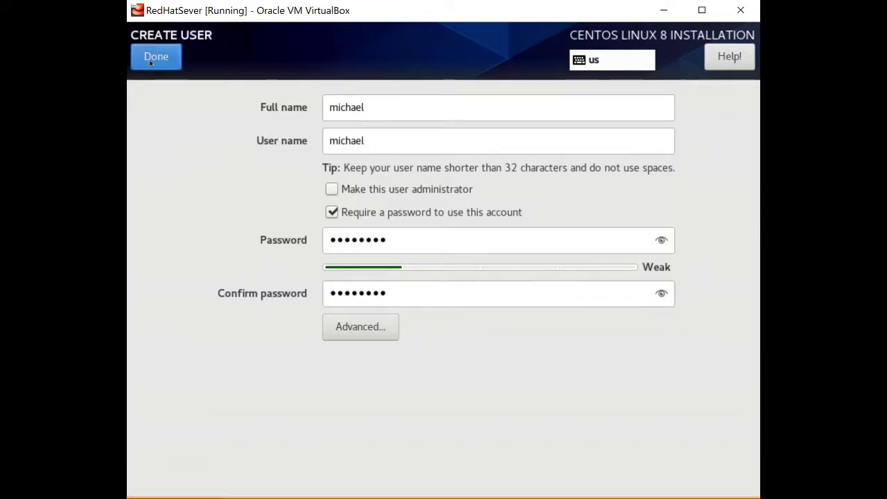
{"action": "left_click", "coordinate": [149, 60]}
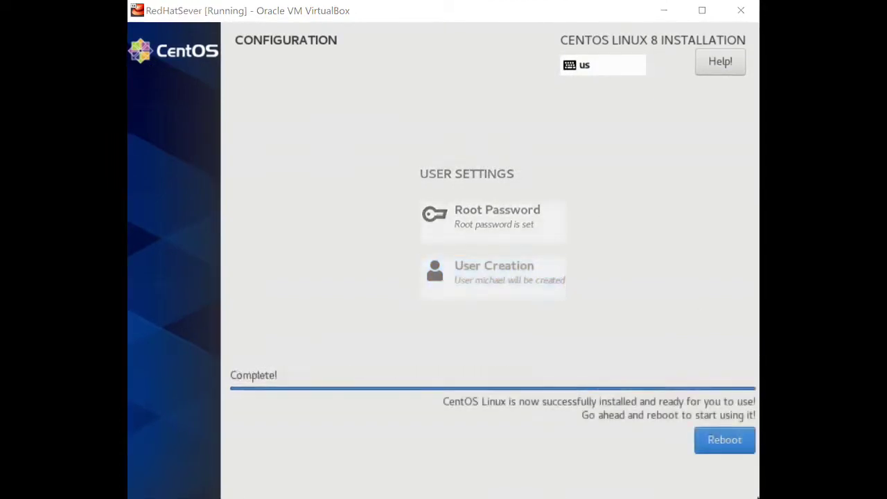
Reboot the VM once the CentOS installation completes.
{"action": "left_click", "coordinate": [726, 444]}
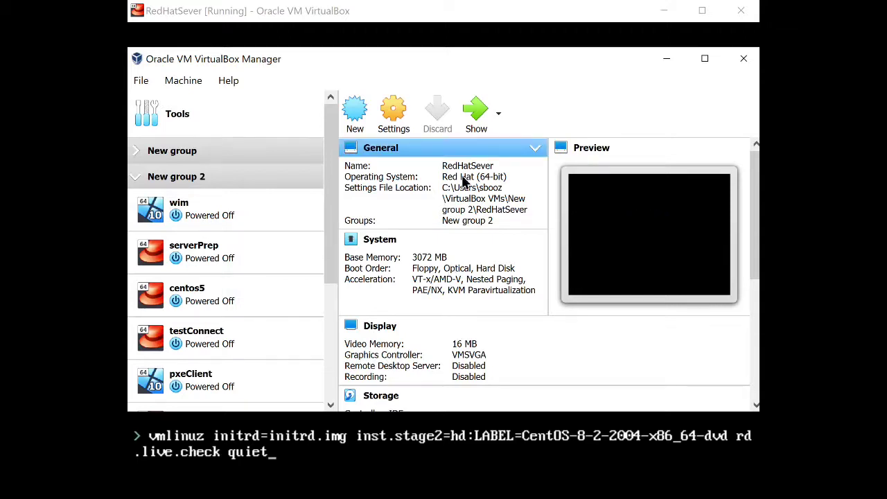
Remove the CentOS ISO from RedHatSever's optical drive in the Storage settings and save.
{"action": "scroll", "coordinate": [232, 359], "scroll_direction": "down", "scroll_amount": 3}
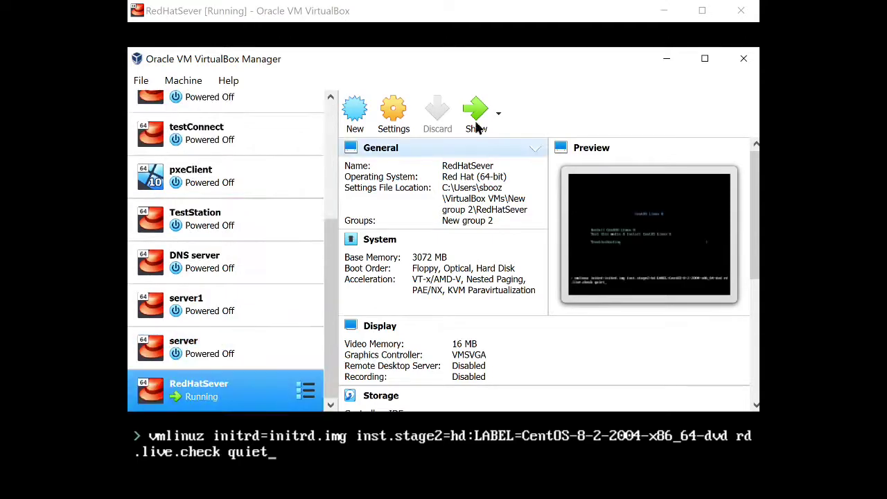
{"action": "left_click", "coordinate": [397, 118]}
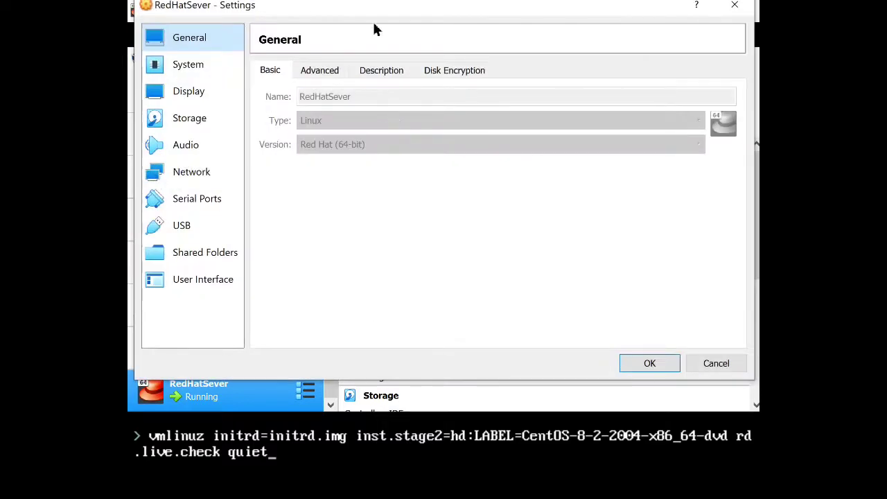
{"action": "left_click", "coordinate": [194, 128]}
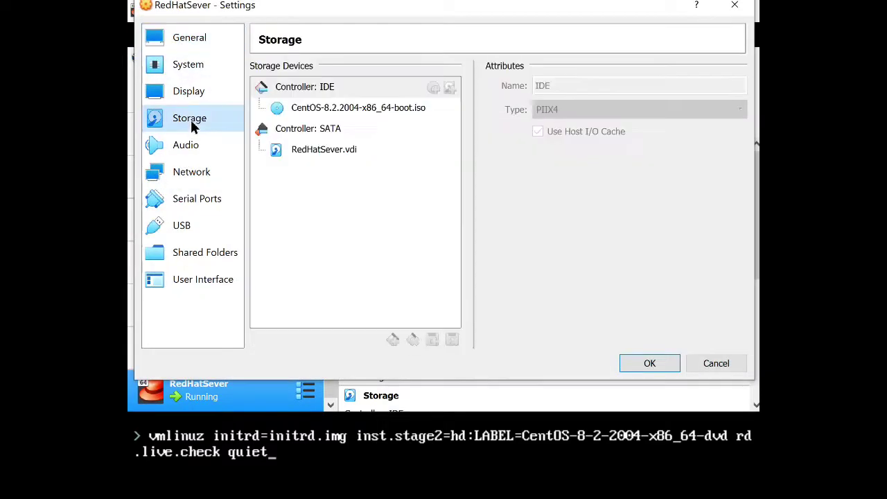
{"action": "left_click", "coordinate": [352, 111]}
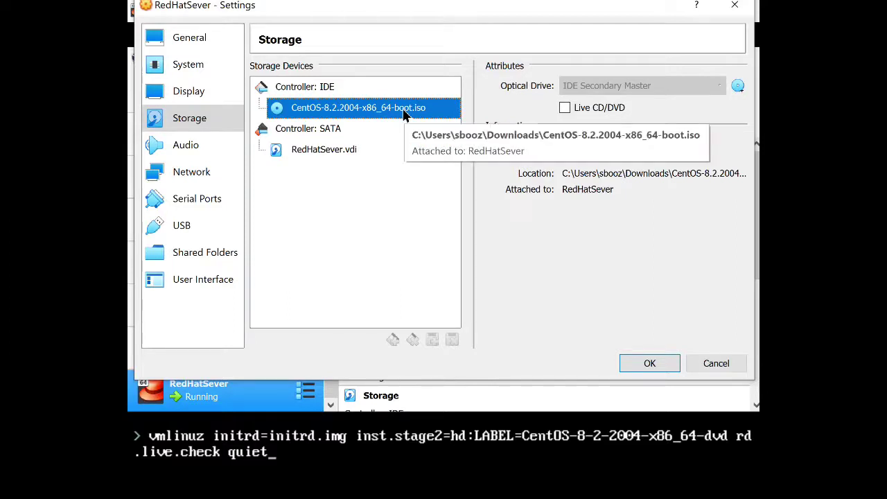
{"action": "left_click", "coordinate": [738, 86]}
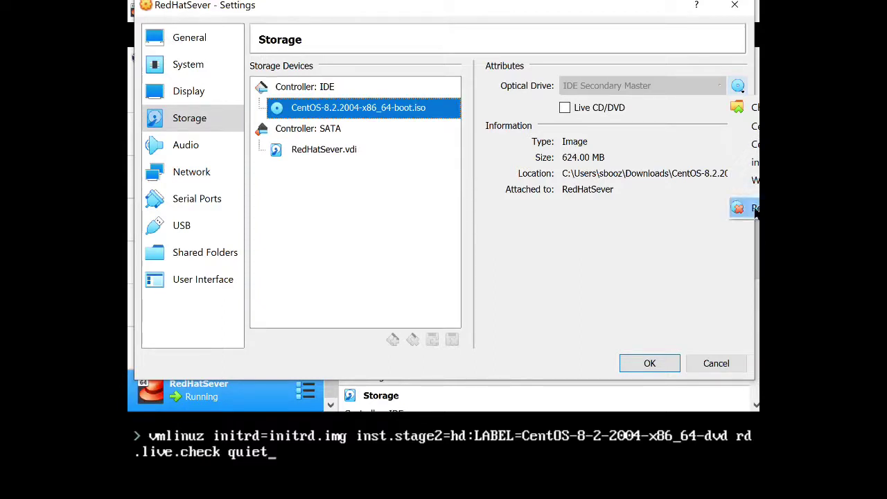
{"action": "left_click", "coordinate": [755, 210]}
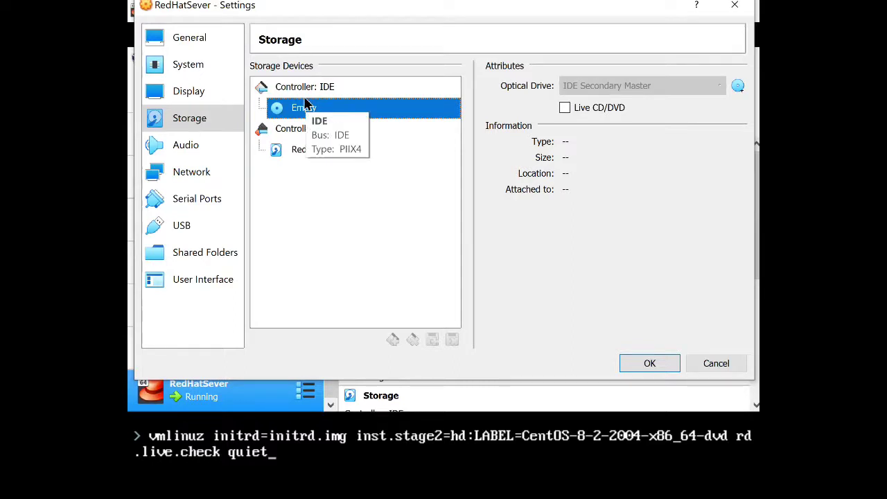
{"action": "left_click", "coordinate": [649, 365]}
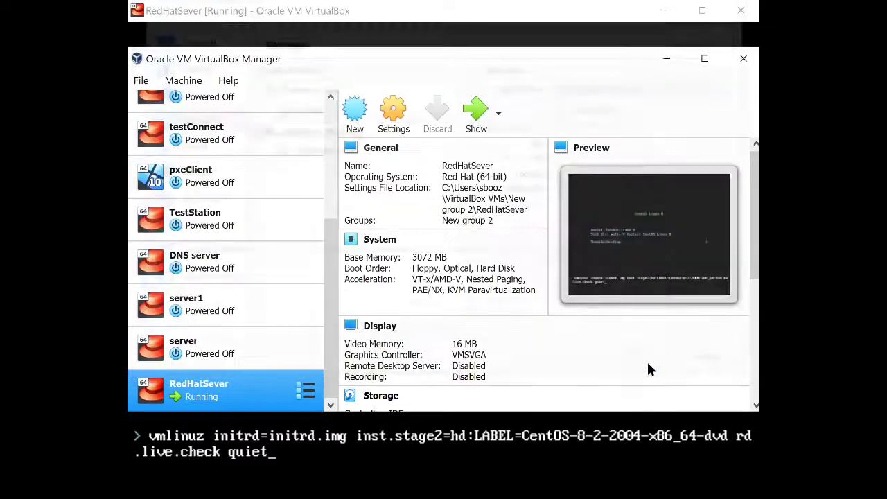
Power off the running RedHatSever VM and start it again from the Manager.
{"action": "left_click", "coordinate": [435, 489]}
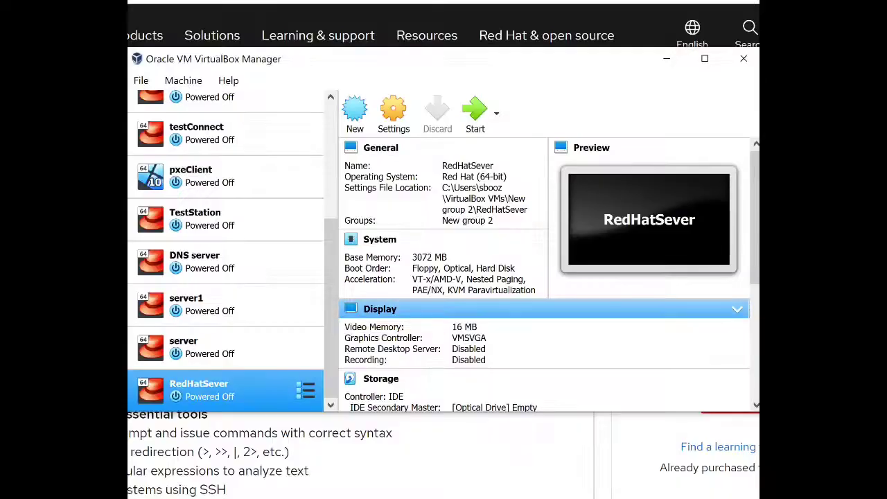
{"action": "left_click", "coordinate": [474, 113]}
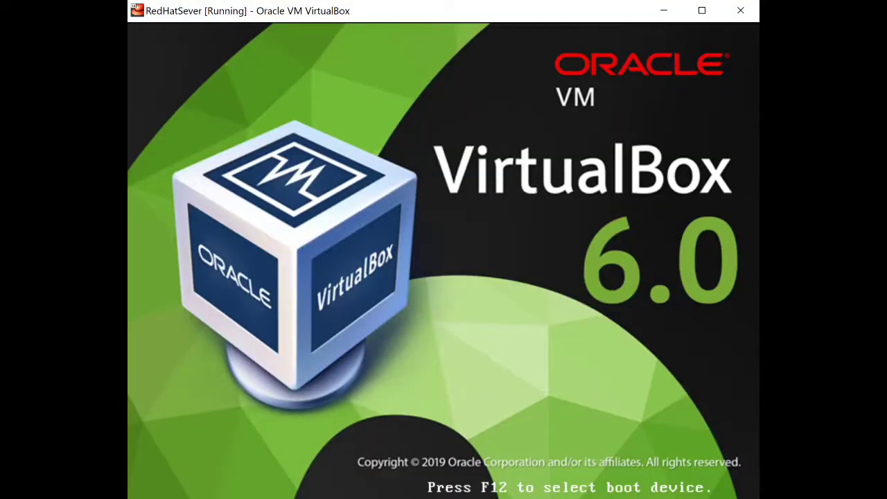
Boot the default GRUB entry and accept the CentOS license agreement in Initial Setup.
{"action": "key", "text": "Return"}
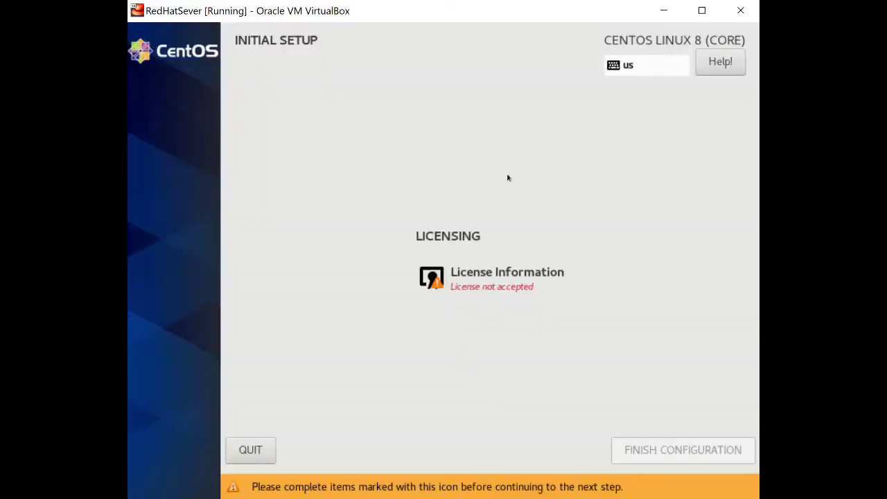
{"action": "left_click", "coordinate": [487, 276]}
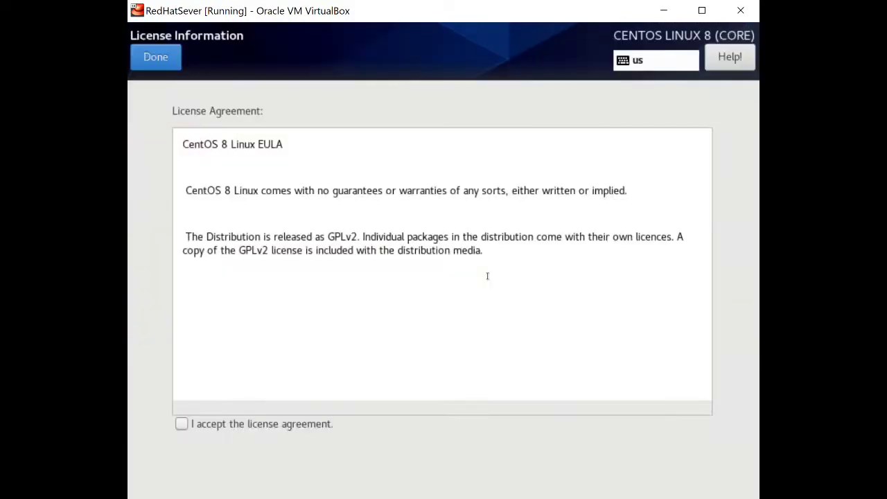
{"action": "left_click", "coordinate": [176, 425]}
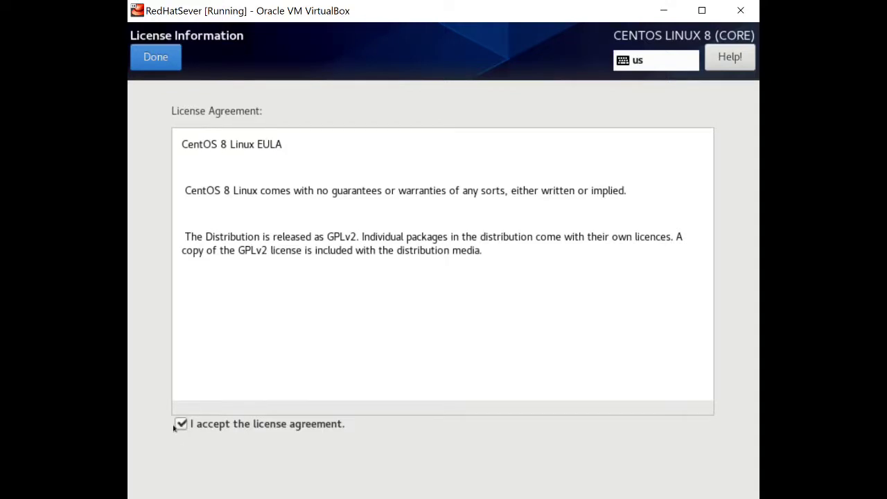
{"action": "left_click", "coordinate": [149, 54]}
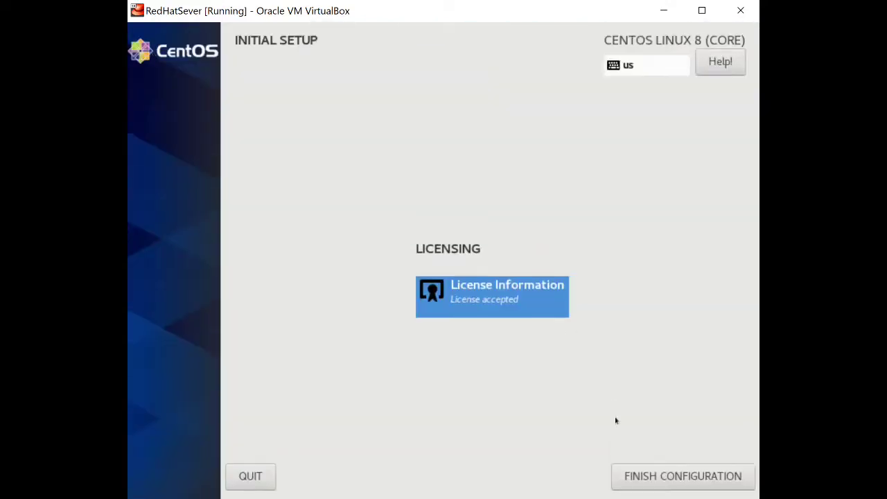
Finish the configuration, pick the new user at login, and start entering its password.
{"action": "left_click", "coordinate": [635, 474]}
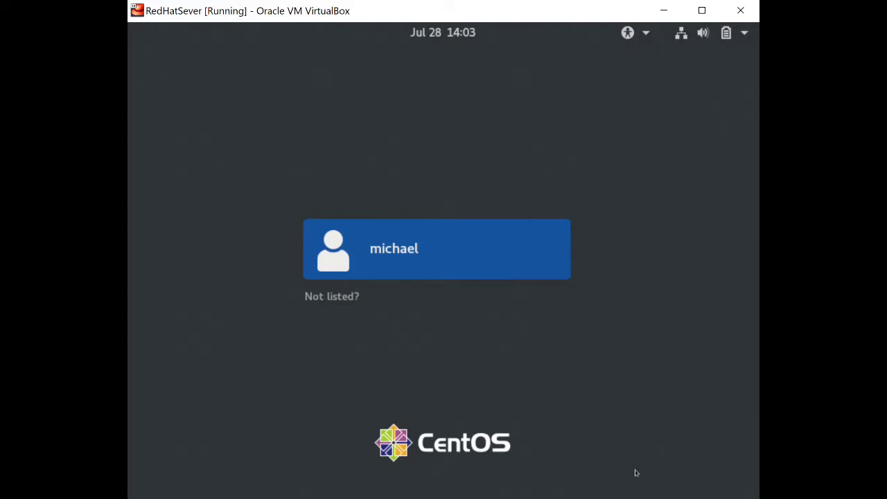
{"action": "key", "text": "Return"}
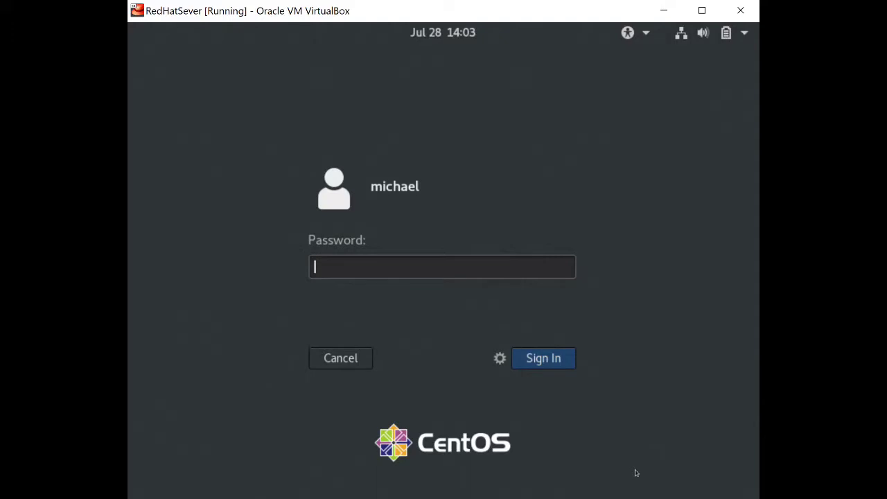
{"action": "type", "text": "*"}
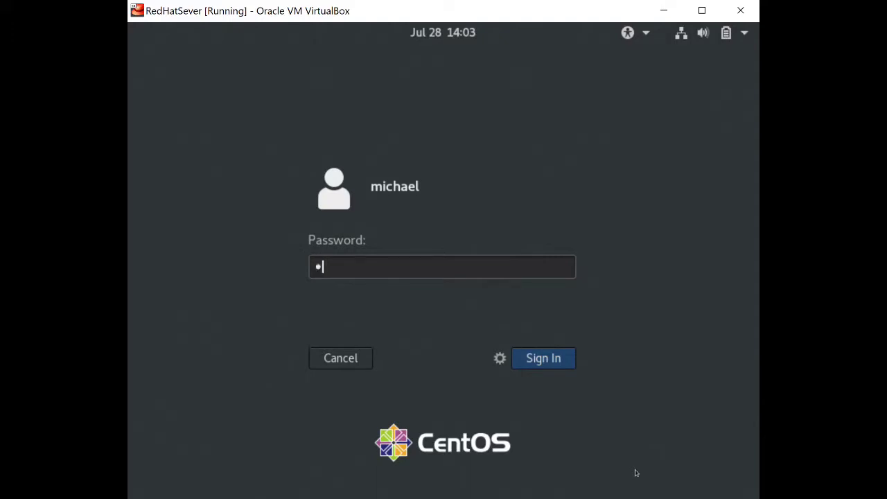